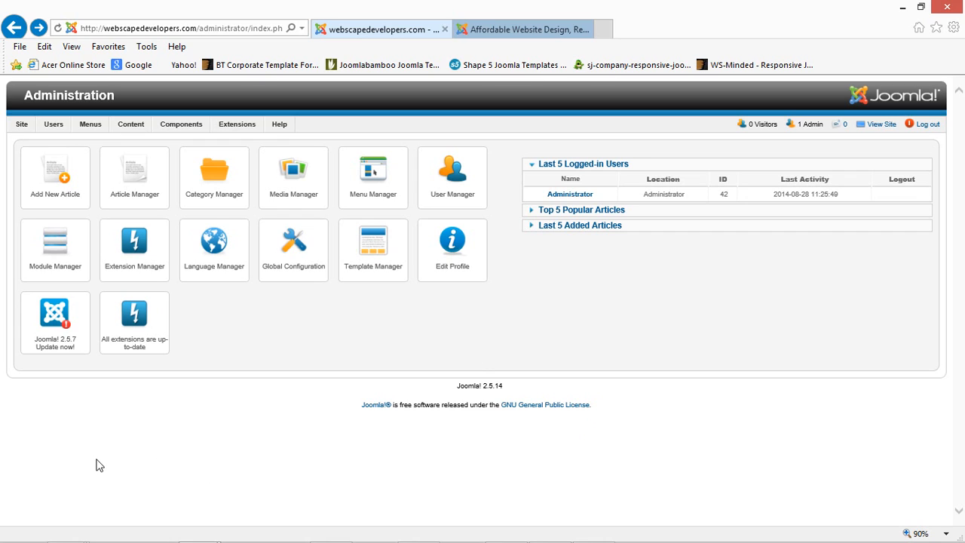
- Look over the live WebScape site and the article categories list, then return to the control panel
mouse_move(193, 126)
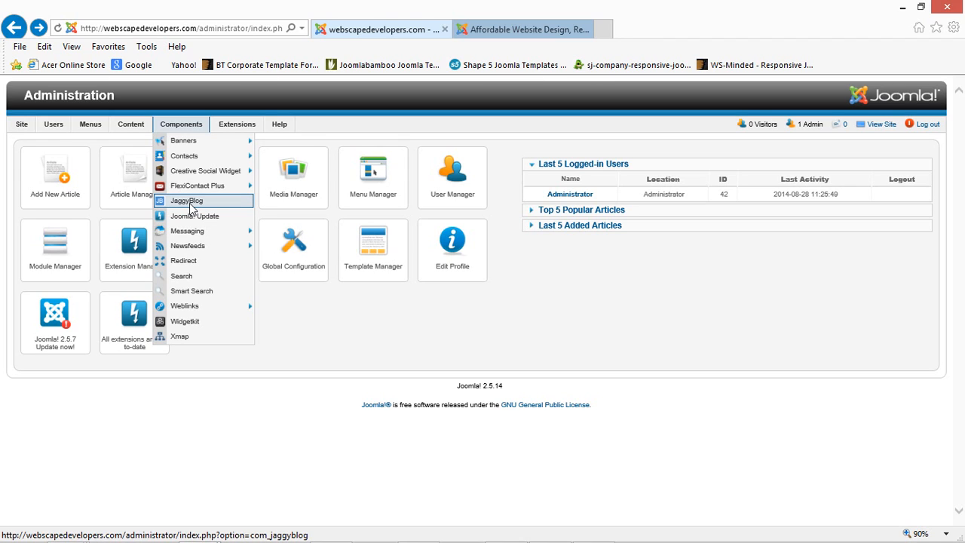
click(535, 29)
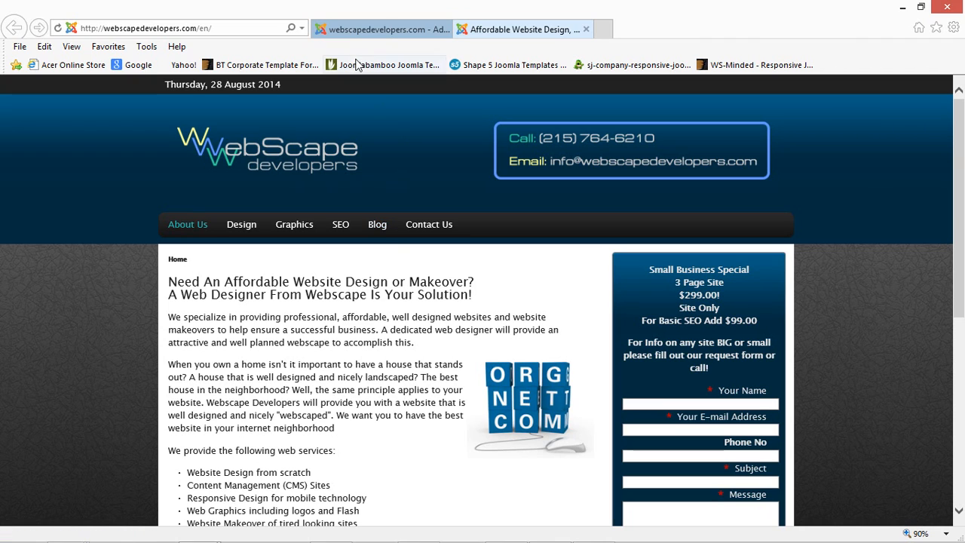
click(382, 28)
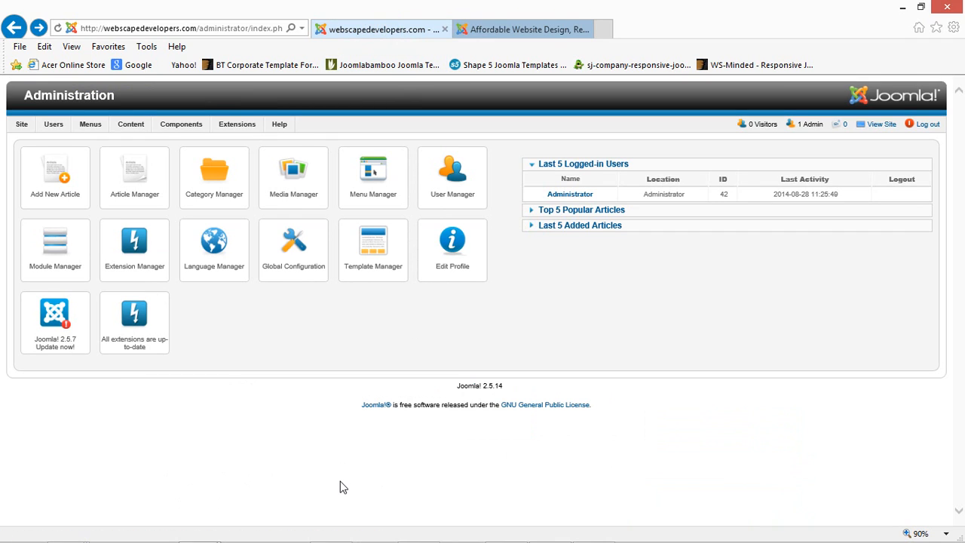
click(215, 185)
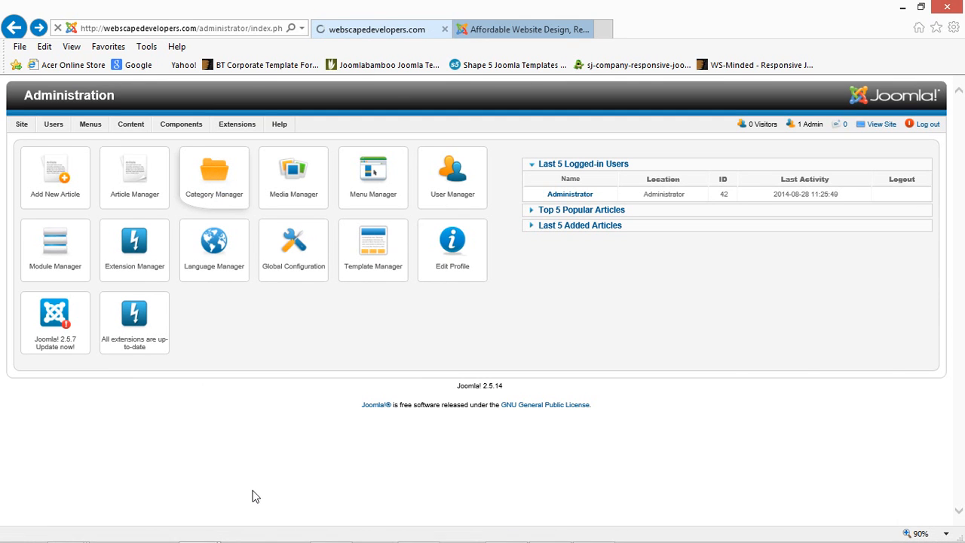
scroll(151, 420, down, 4)
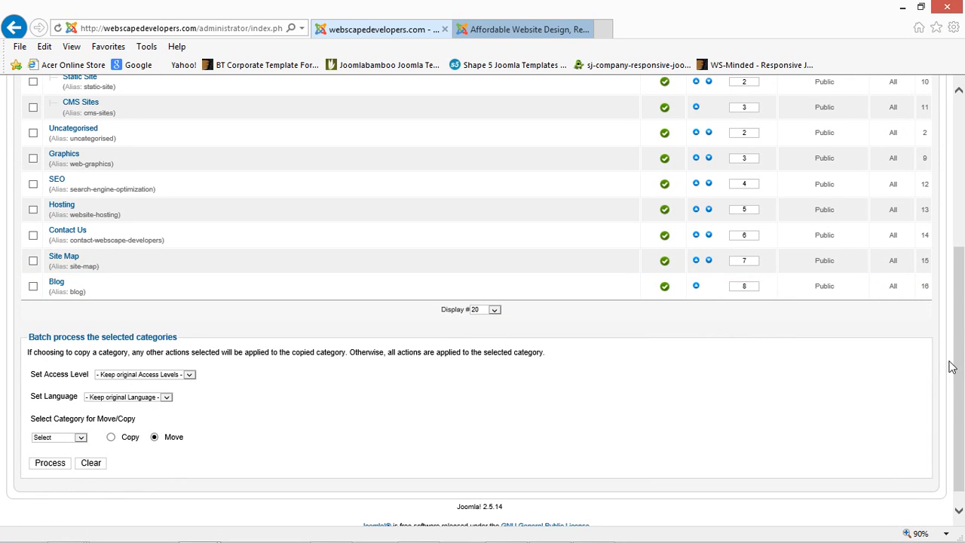
drag(952, 367, 953, 215)
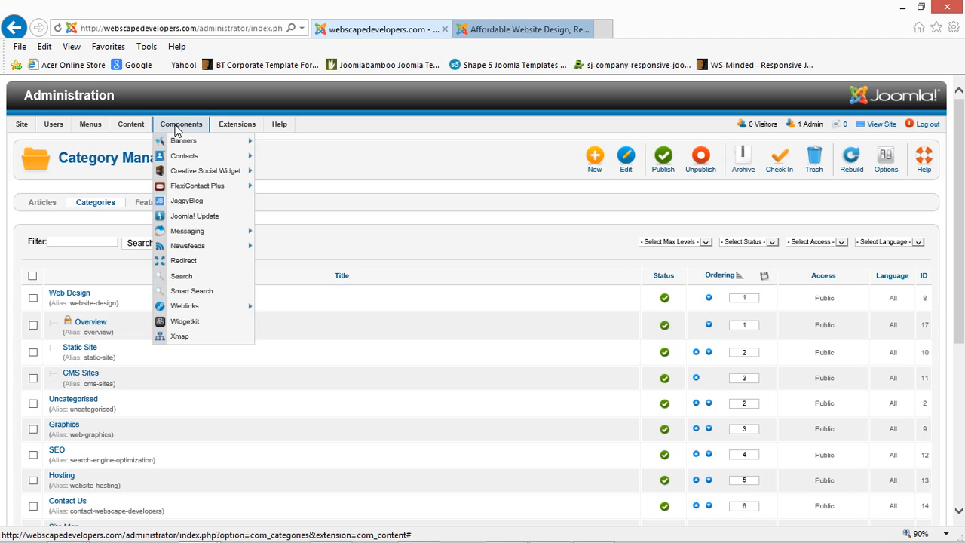
mouse_move(20, 124)
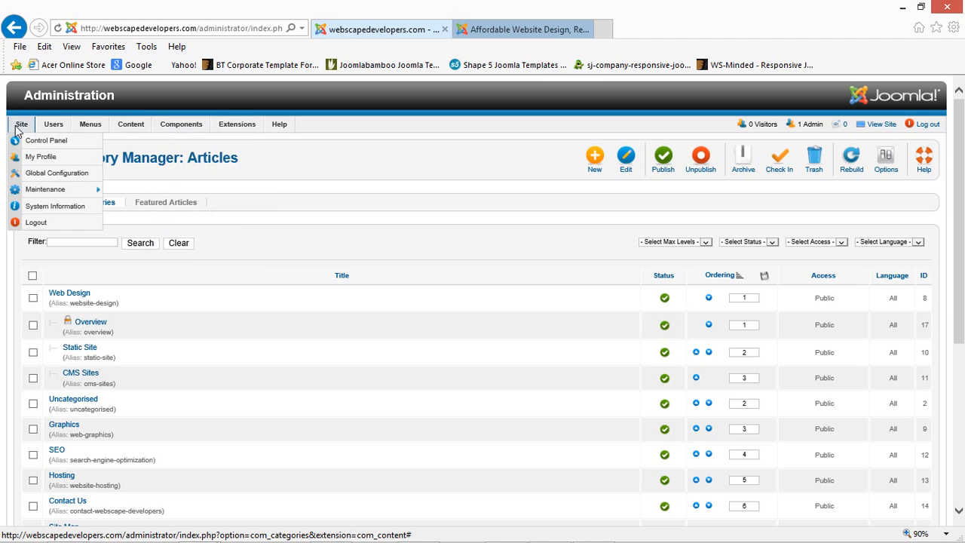
click(40, 140)
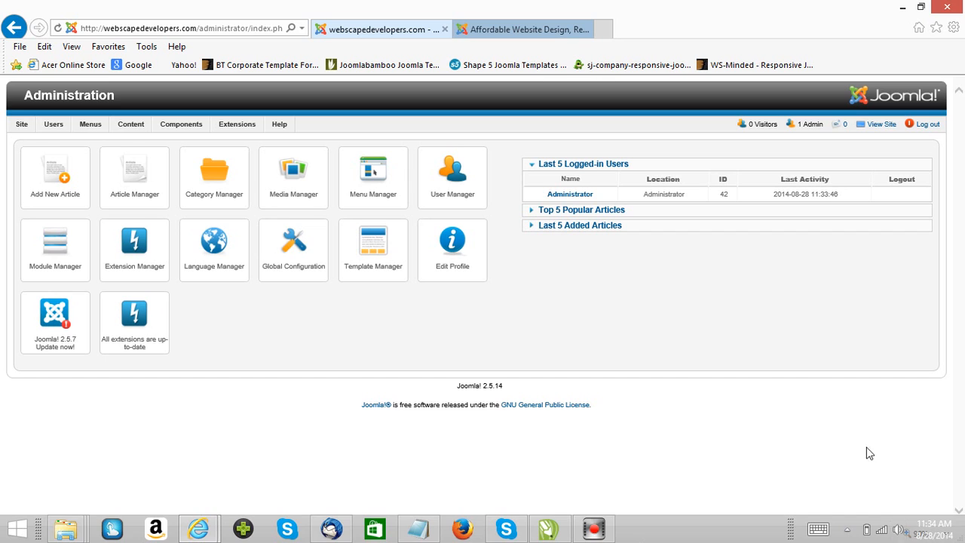
- From the Article Manager, create a new article titled 'Buying a new Laptop'
click(134, 185)
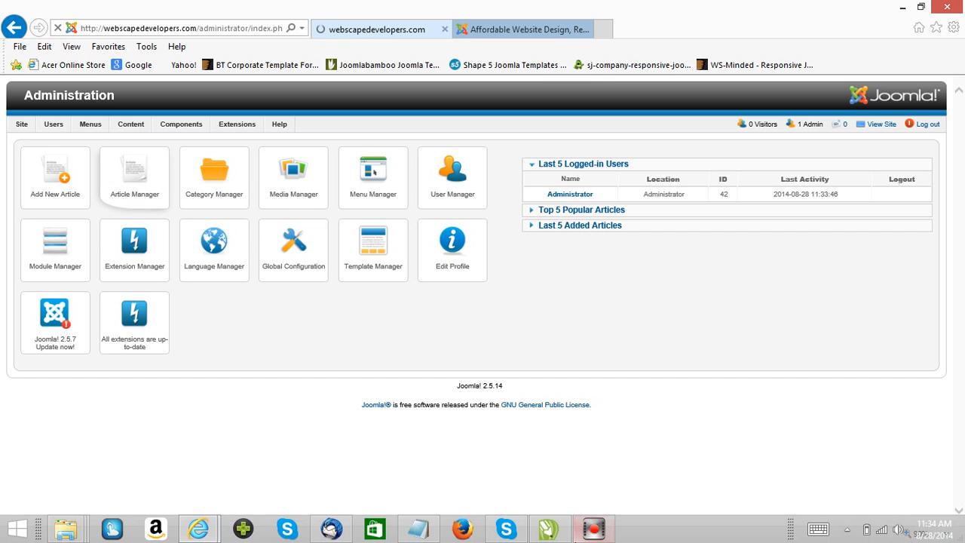
mouse_move(594, 529)
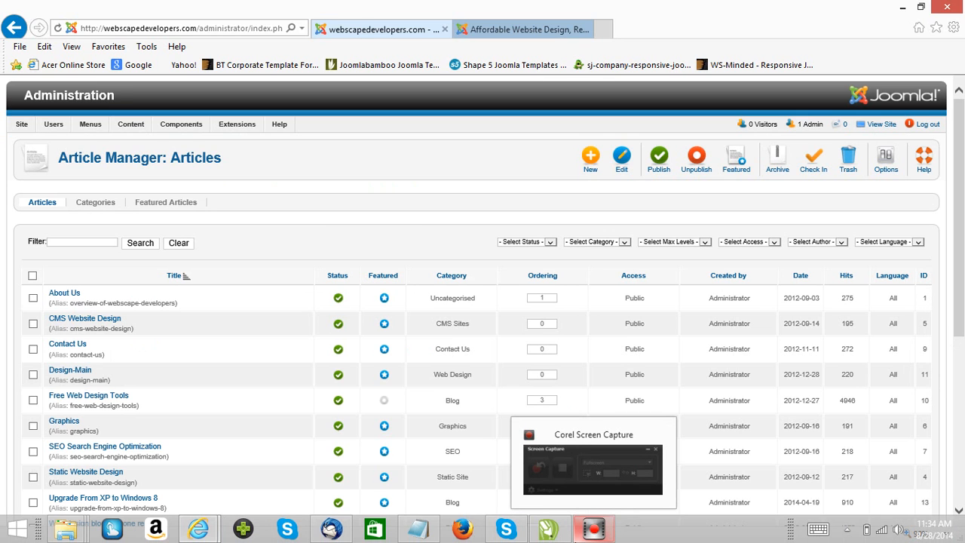
click(591, 165)
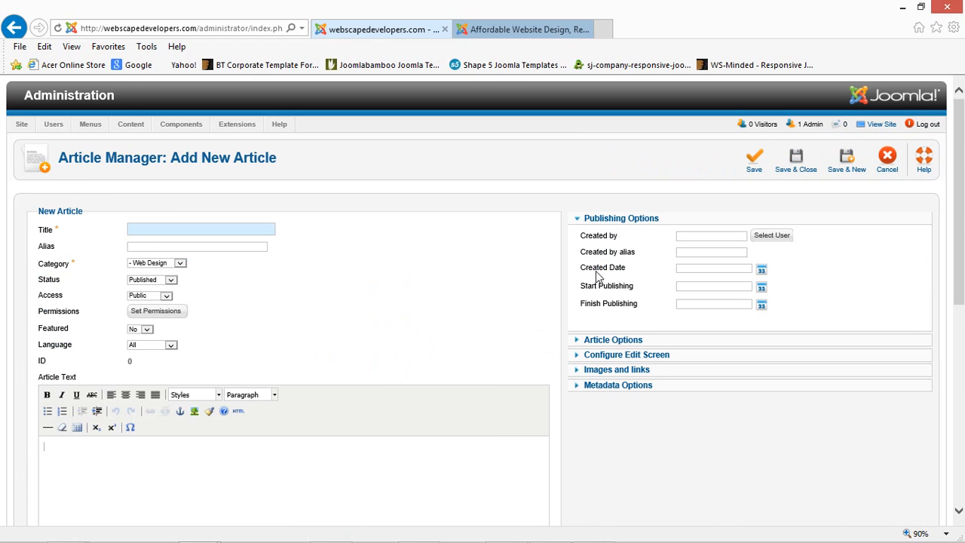
click(155, 229)
text(Buying a new Laptop)
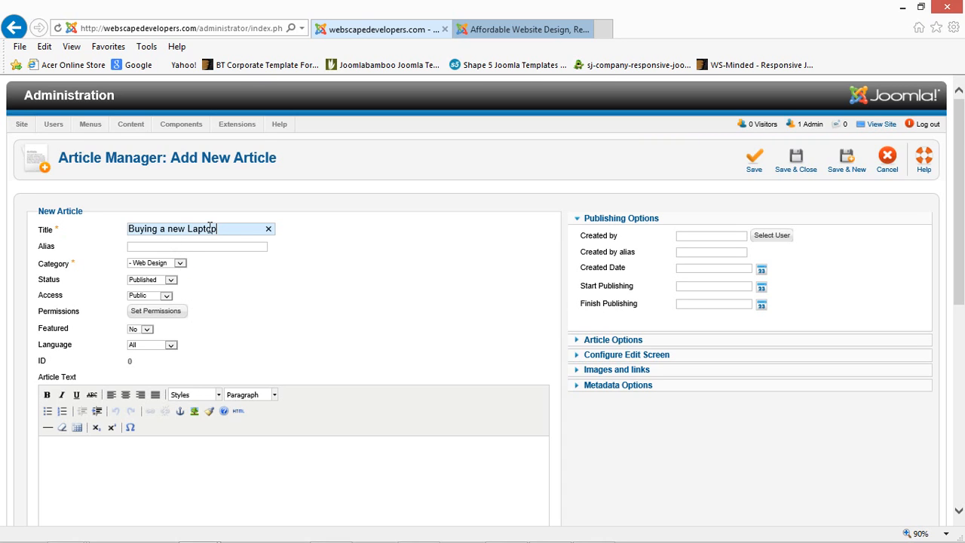
click(183, 263)
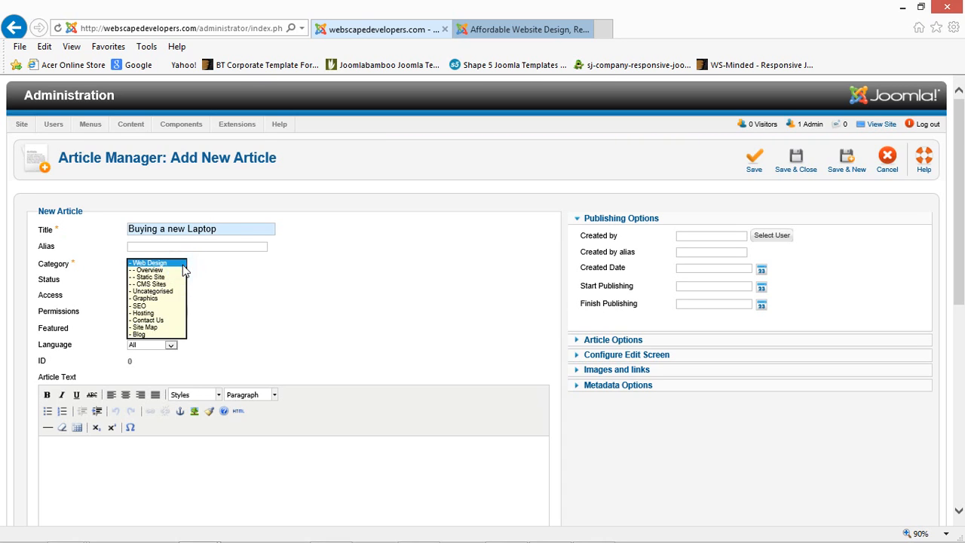
- Assign the article to the '- Blog' category and set Featured to Yes
click(142, 334)
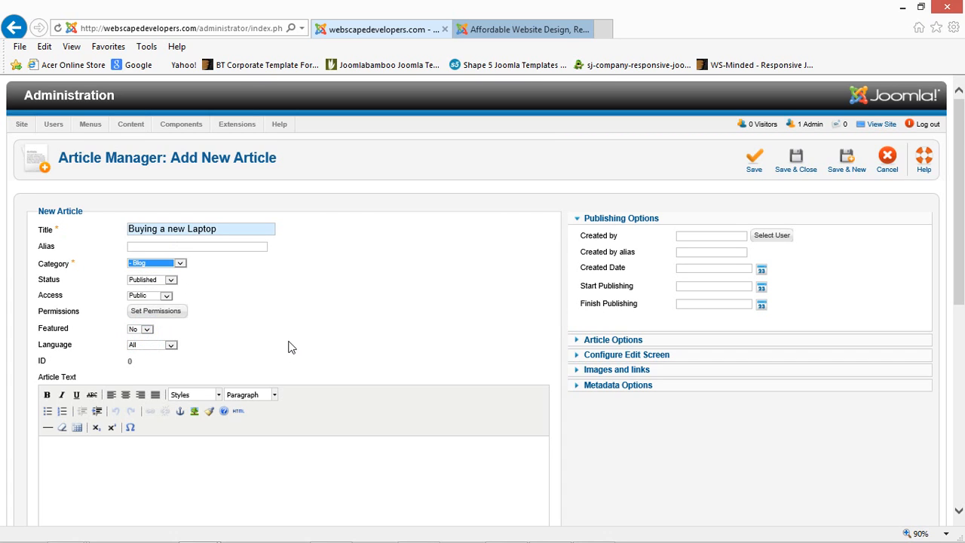
click(147, 329)
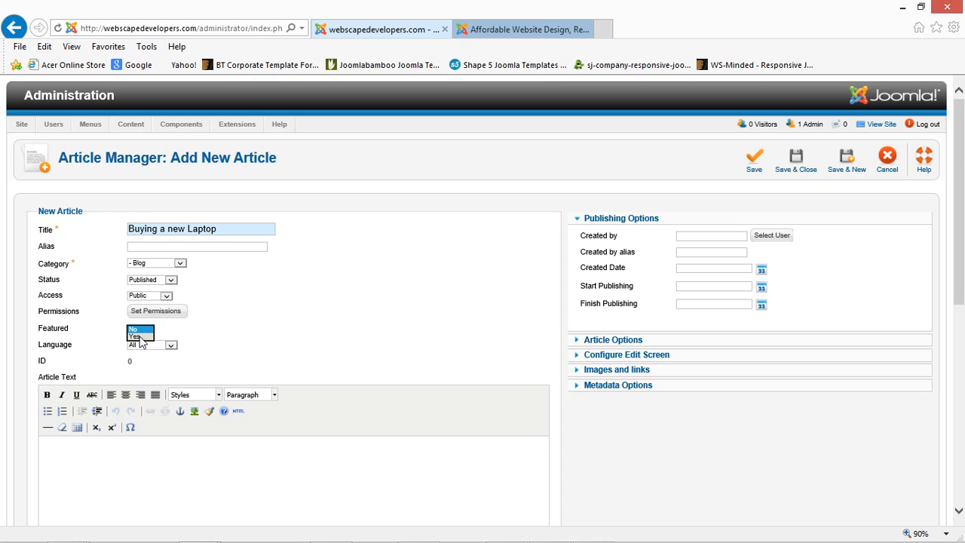
click(134, 346)
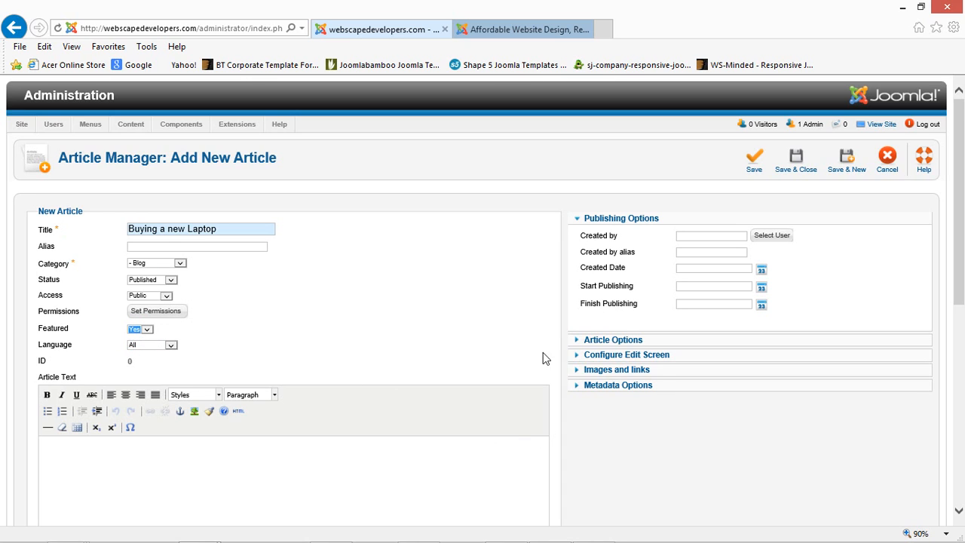
mouse_move(562, 536)
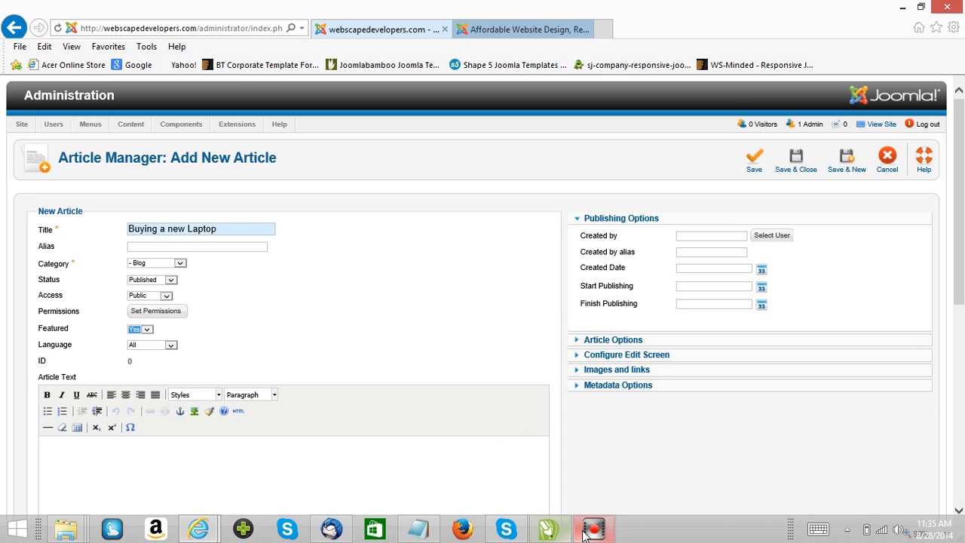
- Copy the whole buying_laptop essay from Notepad, then minimize Notepad
click(417, 530)
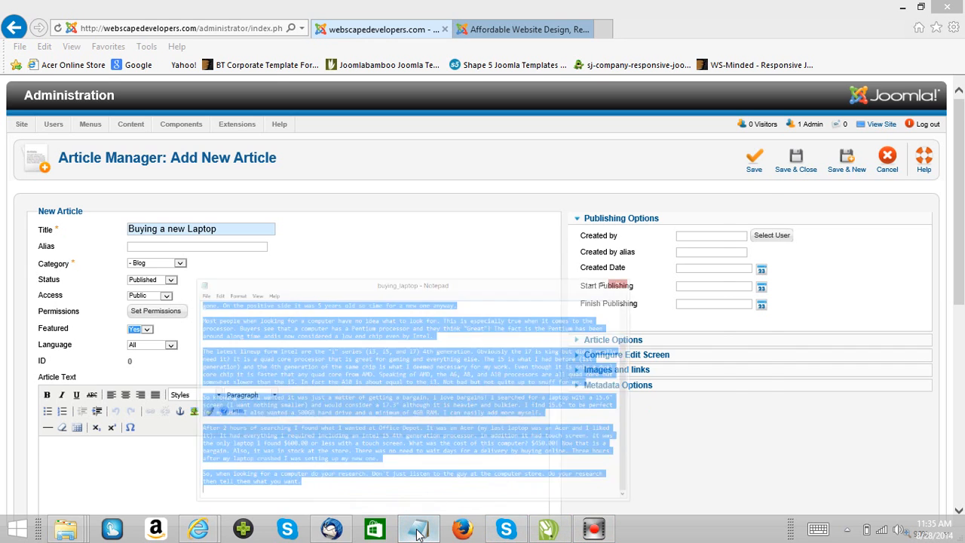
right_click(289, 335)
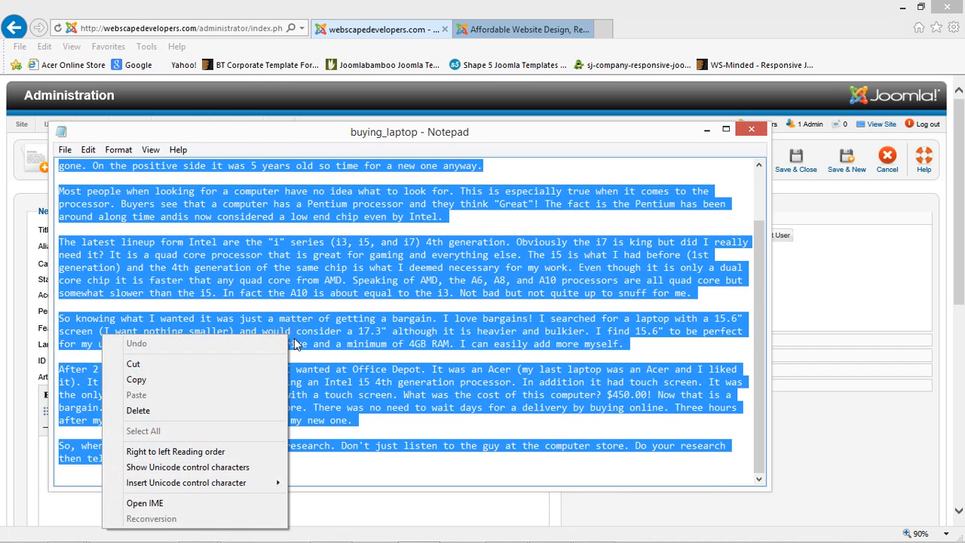
click(141, 381)
click(708, 130)
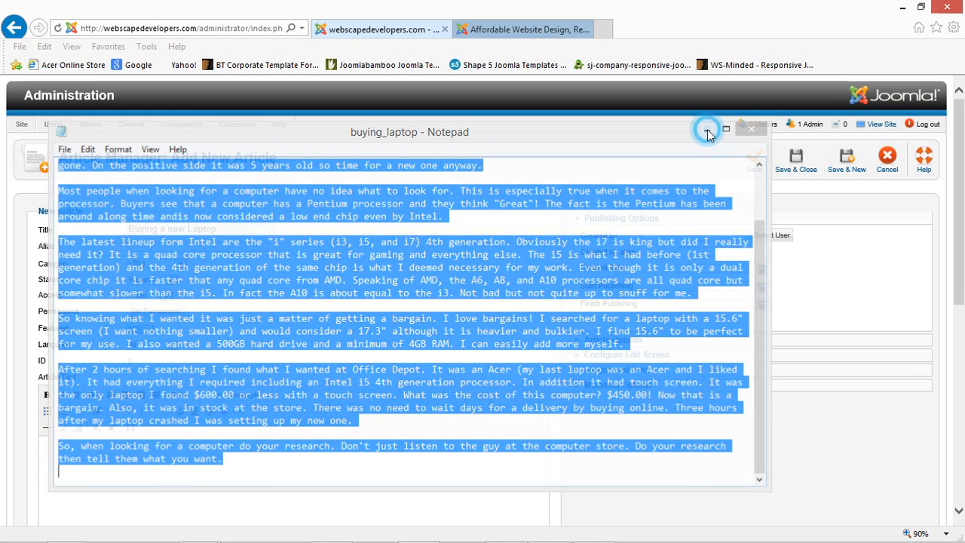
- Paste the copied laptop-buying essay into the empty article body
drag(961, 238, 960, 289)
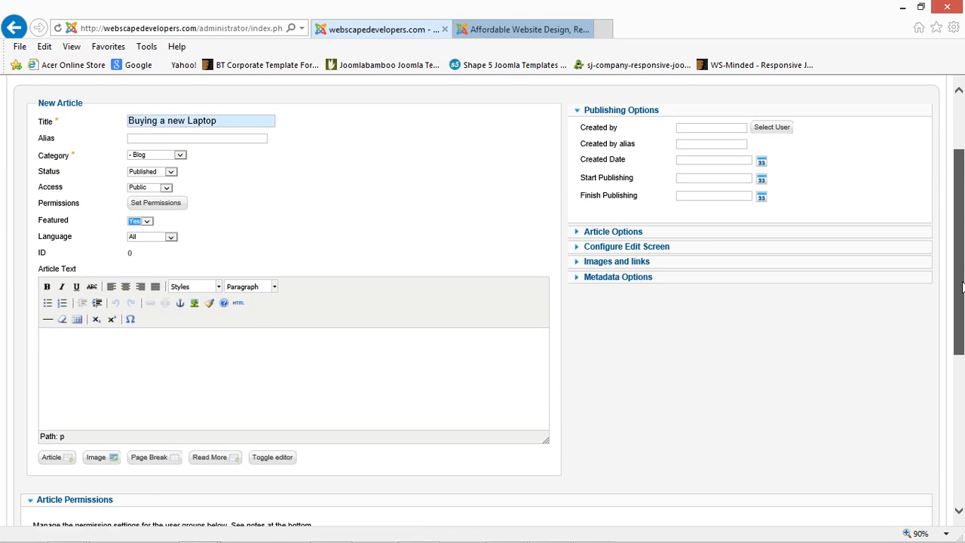
click(72, 352)
click(92, 340)
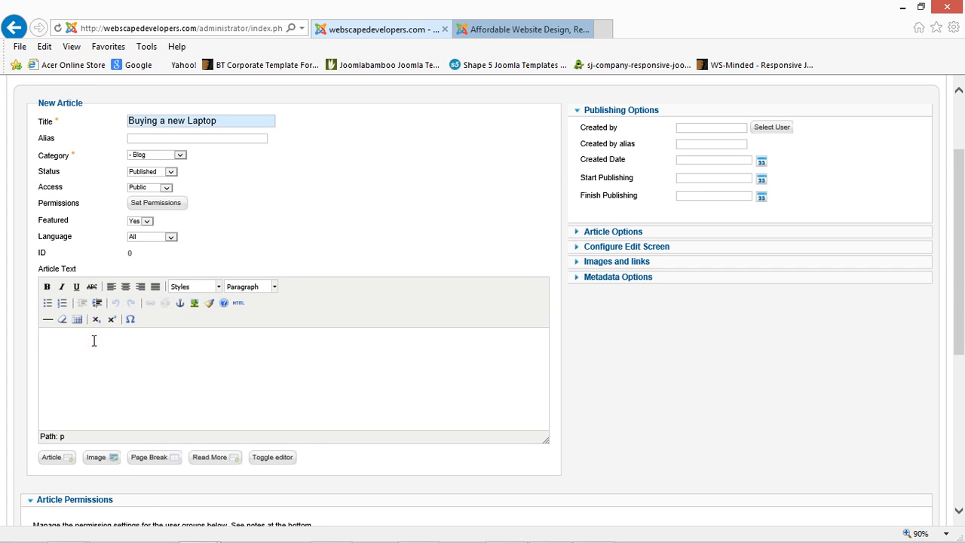
right_click(93, 340)
click(53, 404)
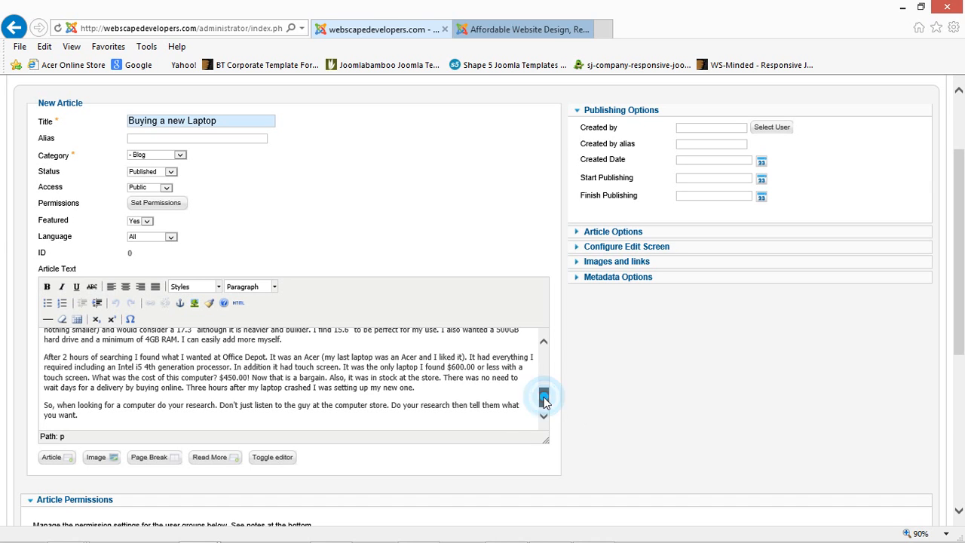
drag(544, 402, 553, 361)
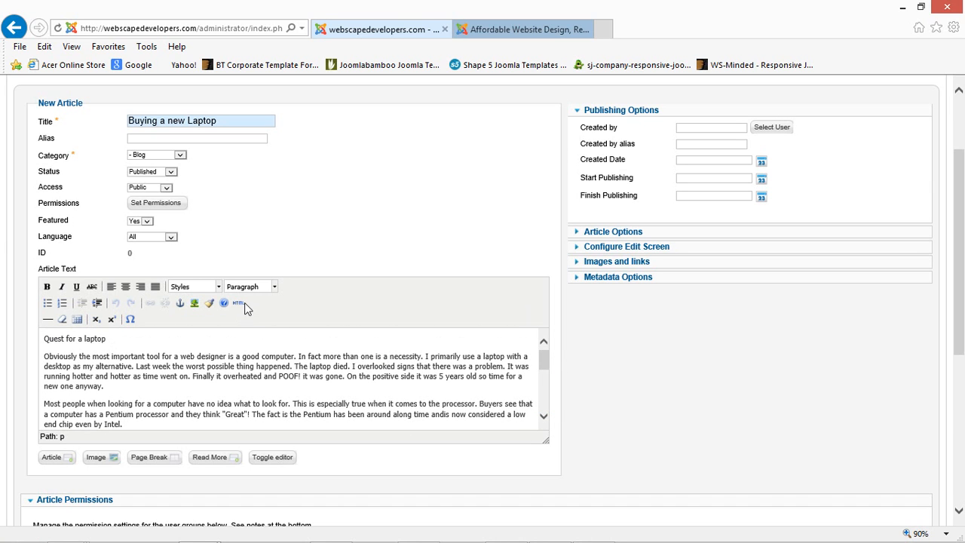
- Capitalise 'Laptop' in the opening line and format 'Quest for a Laptop' as Heading 1
click(87, 339)
key(BackSpace)
text(L)
drag(111, 340, 45, 341)
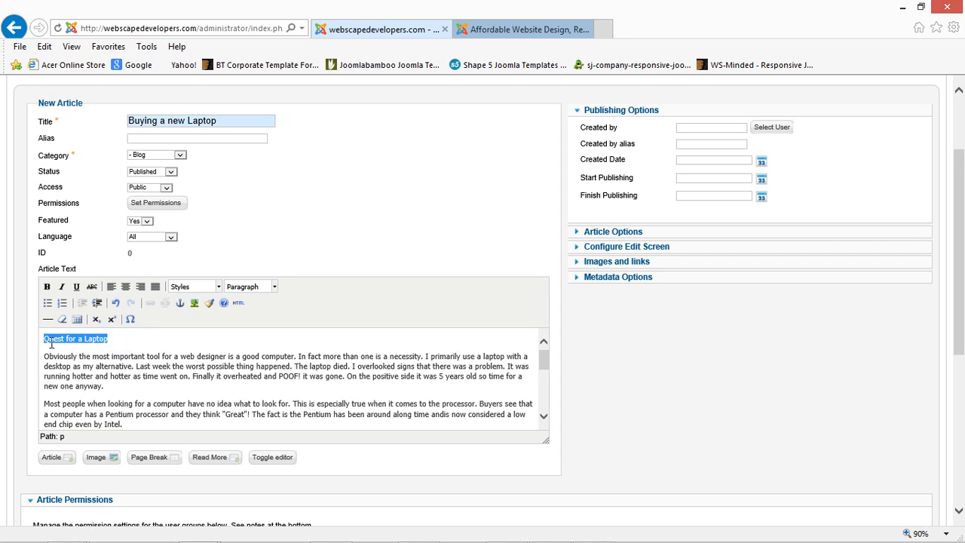
click(275, 287)
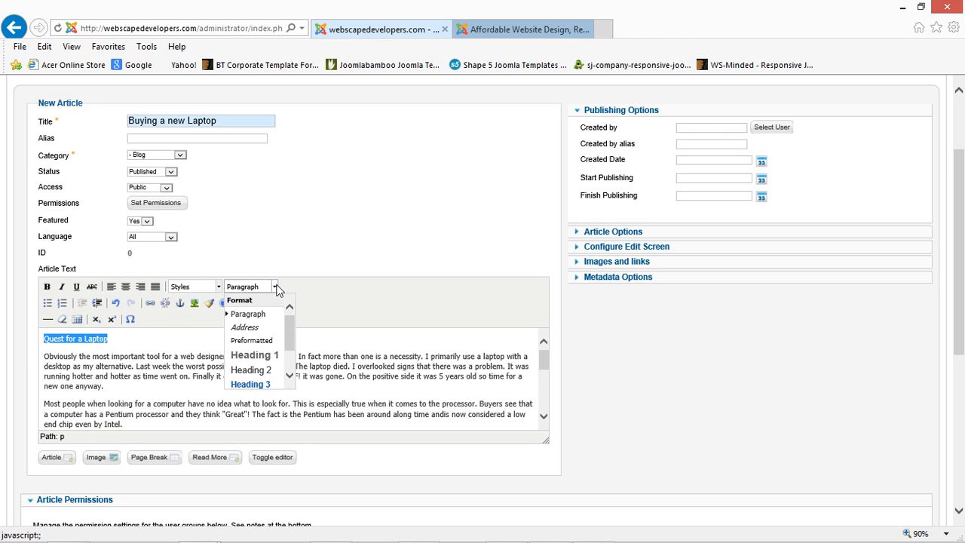
click(256, 355)
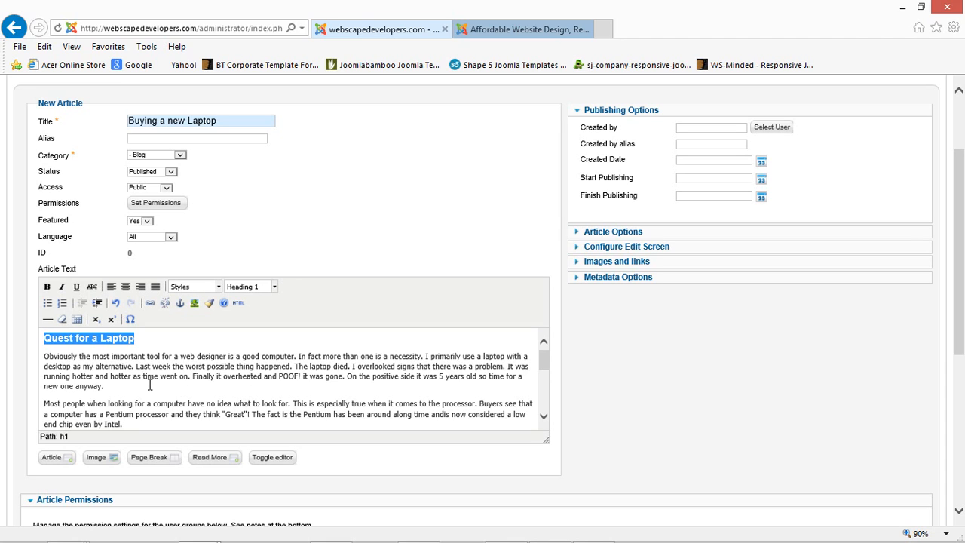
click(119, 385)
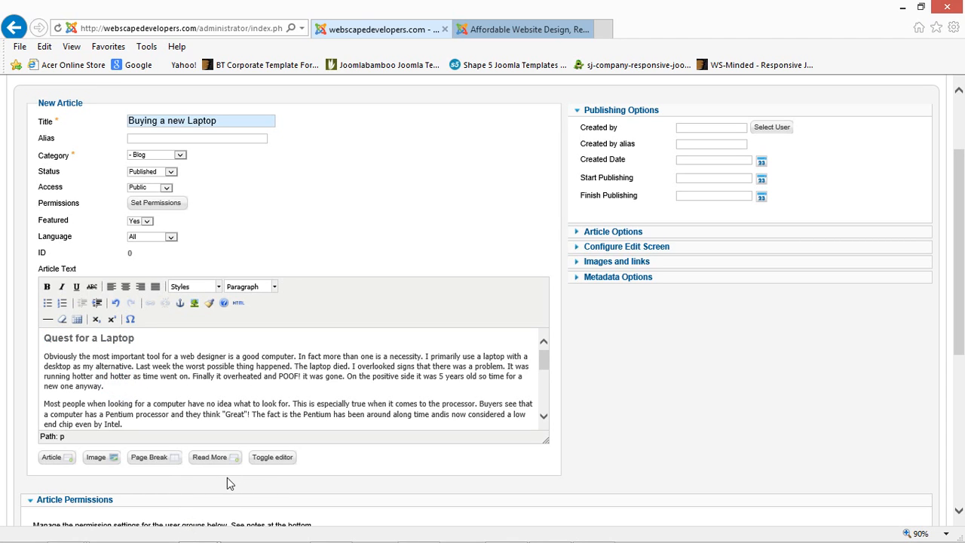
- Insert a Read More break after the paragraph ending 'anyway.' and delete the blank line below
click(213, 458)
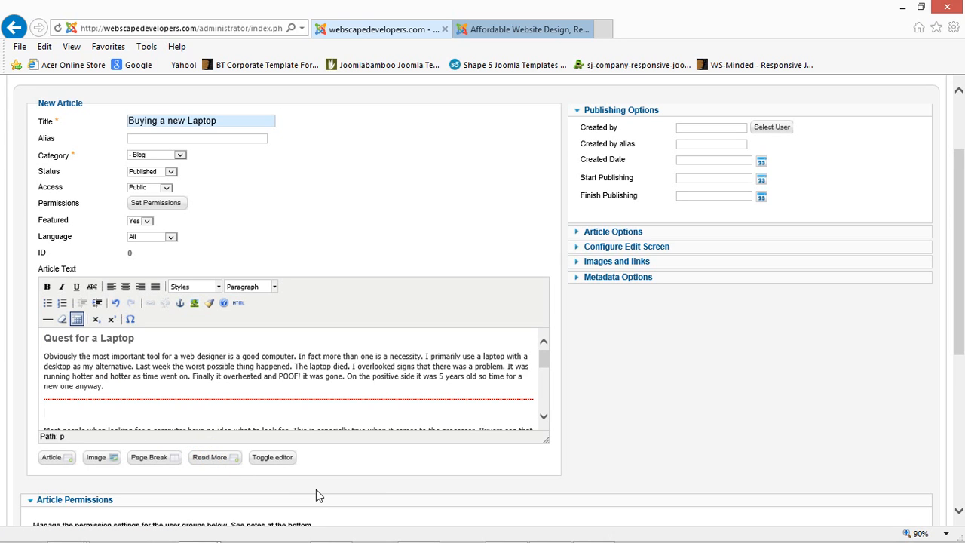
key(Delete)
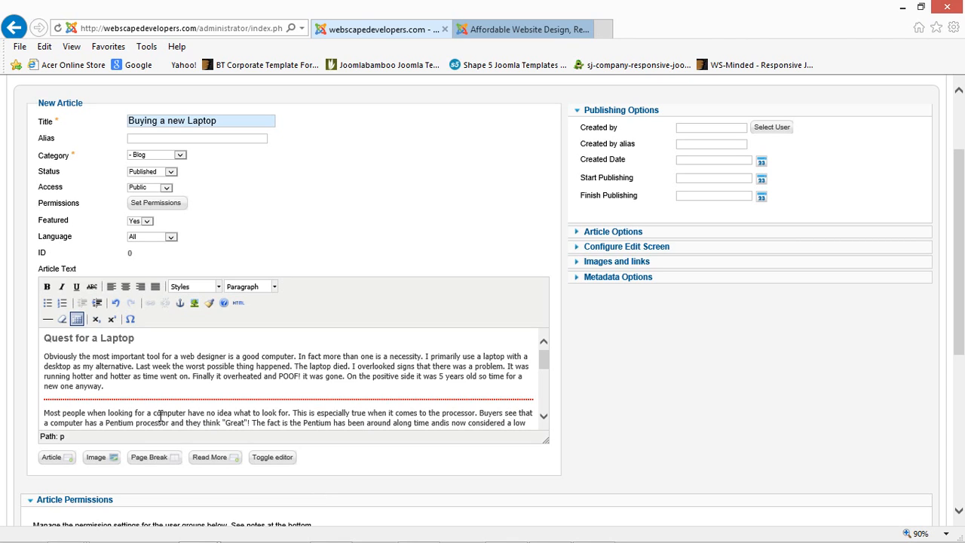
click(956, 323)
drag(955, 323, 955, 230)
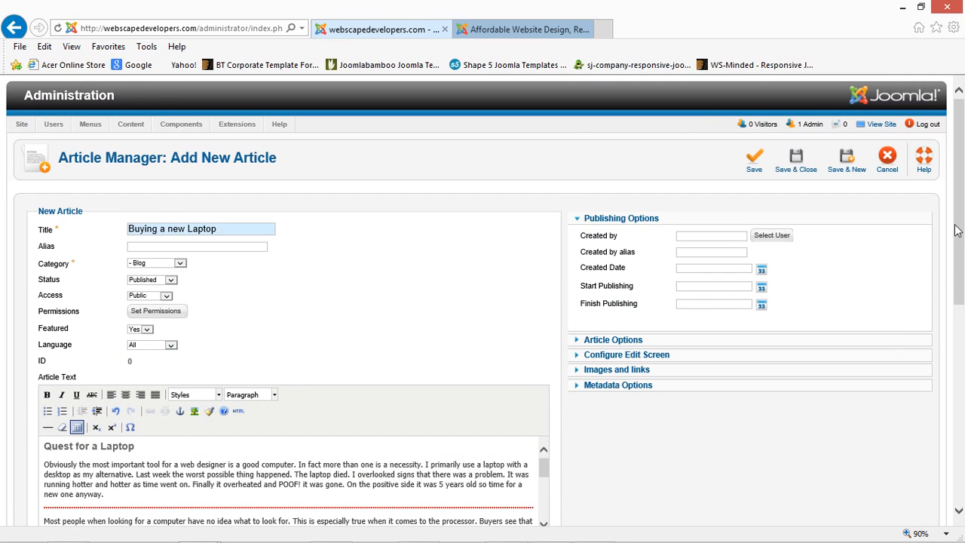
- Save and close the article, refreshing the admin page when it stalls
click(799, 159)
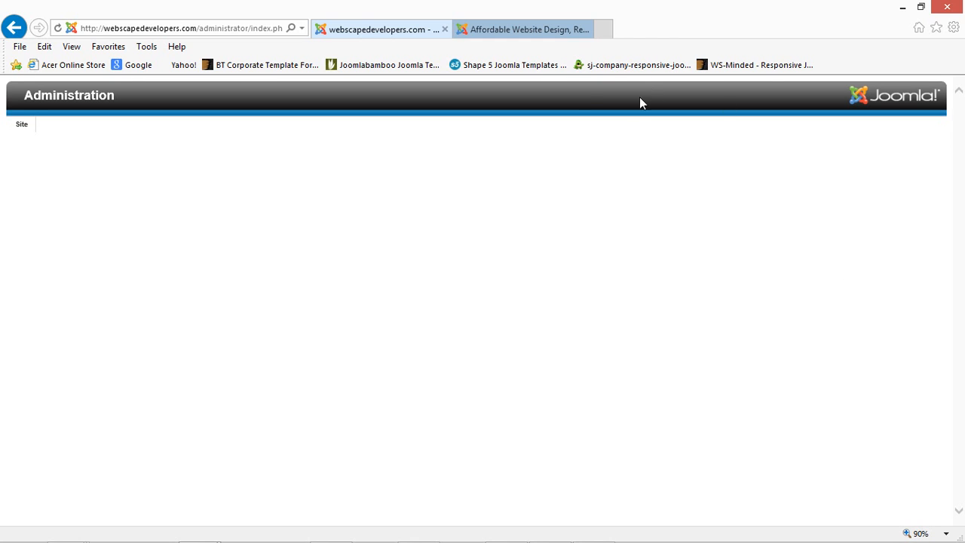
right_click(866, 242)
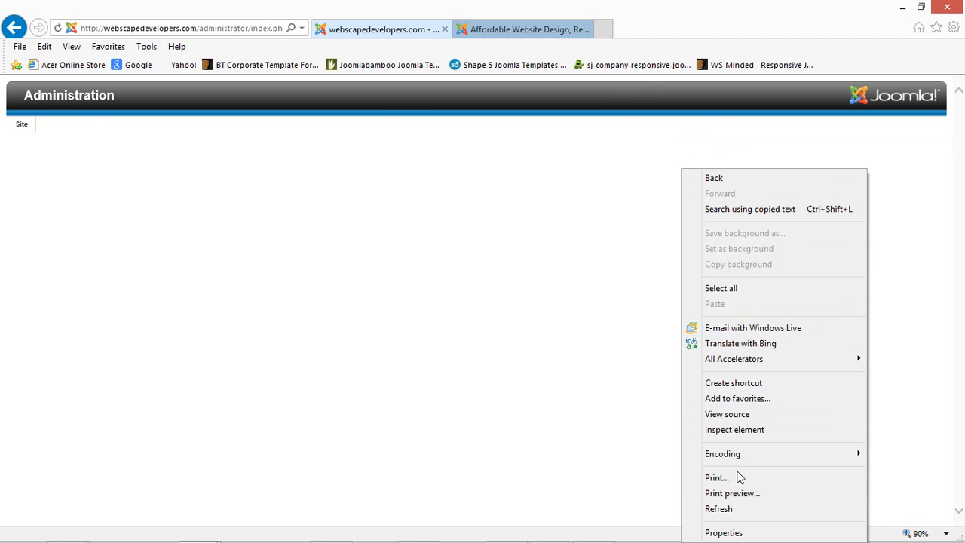
click(735, 510)
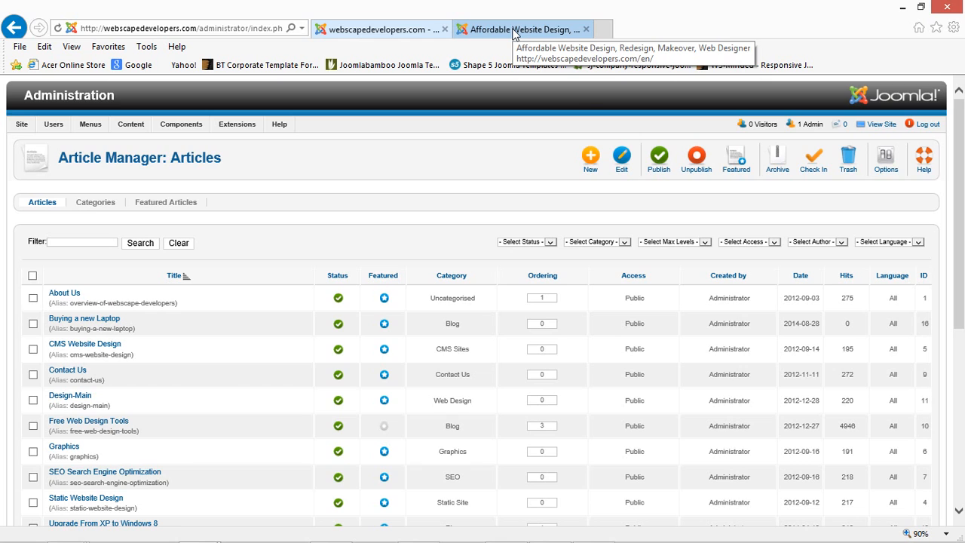
- On the live site, go to SEO > Blog to see the 'Buying a new Laptop' intro
click(515, 30)
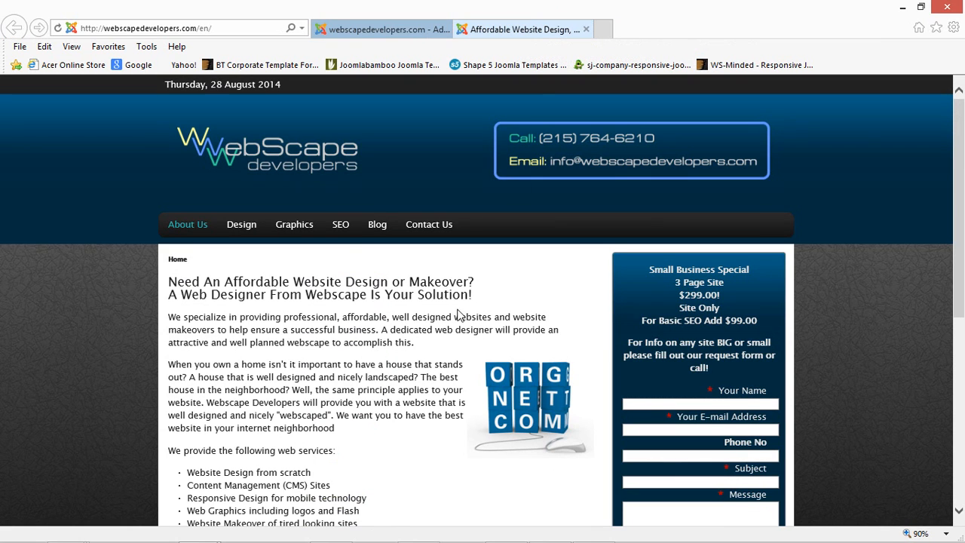
click(341, 227)
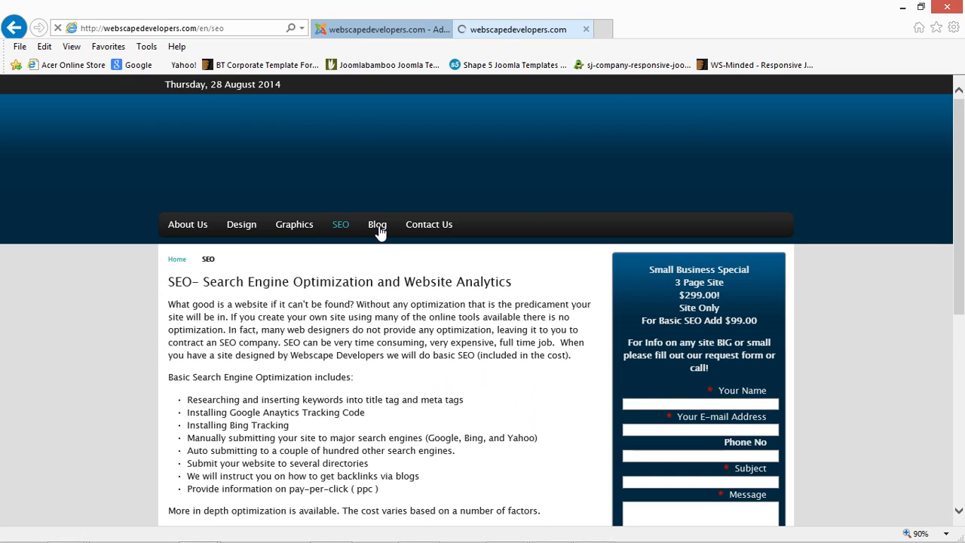
click(378, 226)
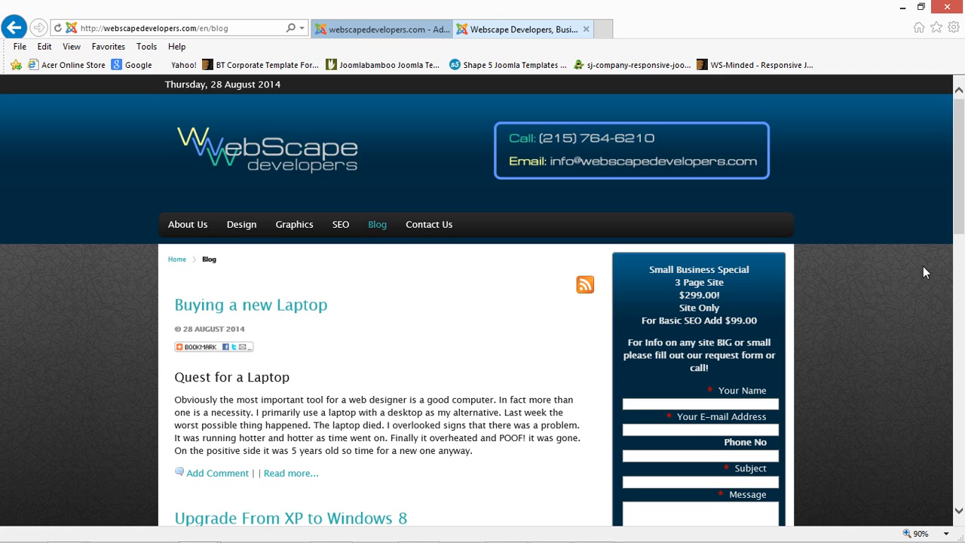
drag(958, 217, 960, 245)
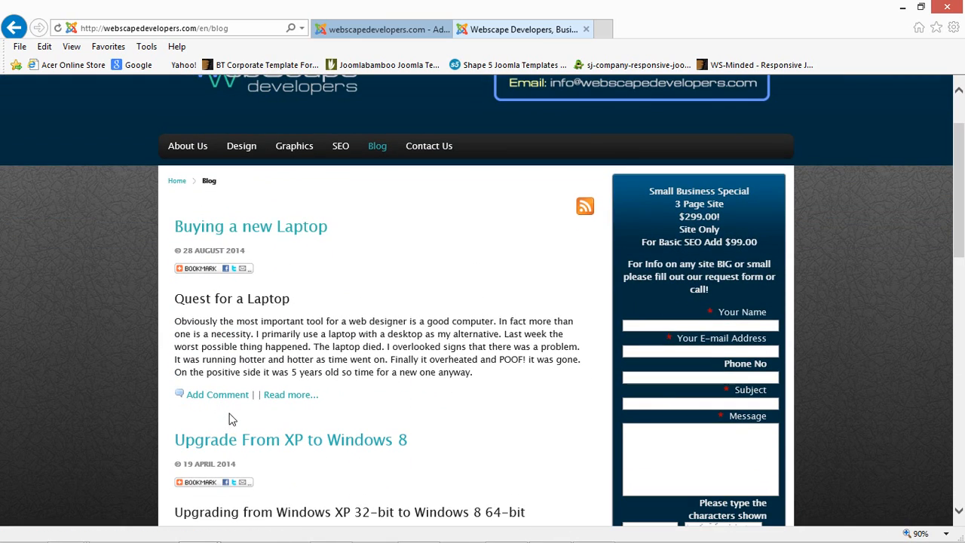
- Open the full article via Read more and check the comment form's email and verification fields
click(294, 395)
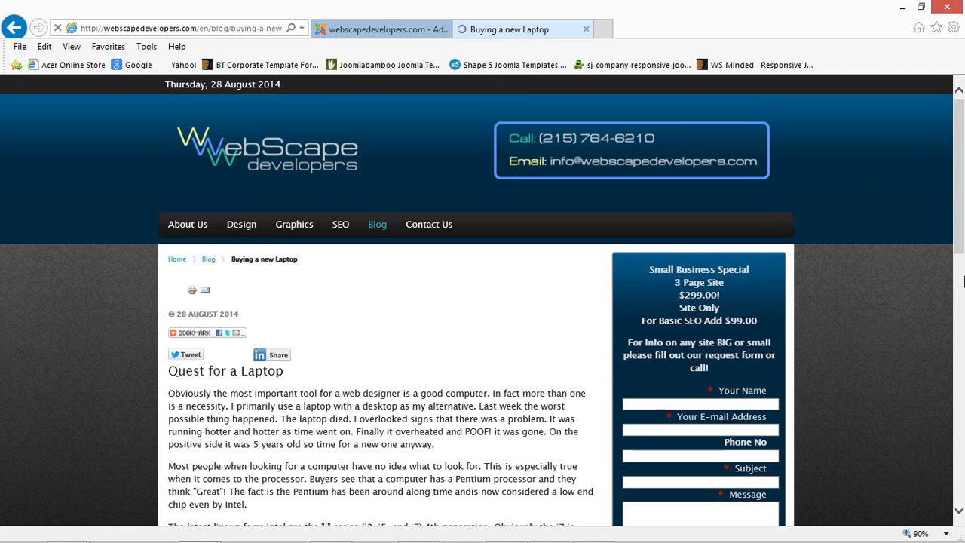
drag(962, 220, 961, 421)
click(258, 329)
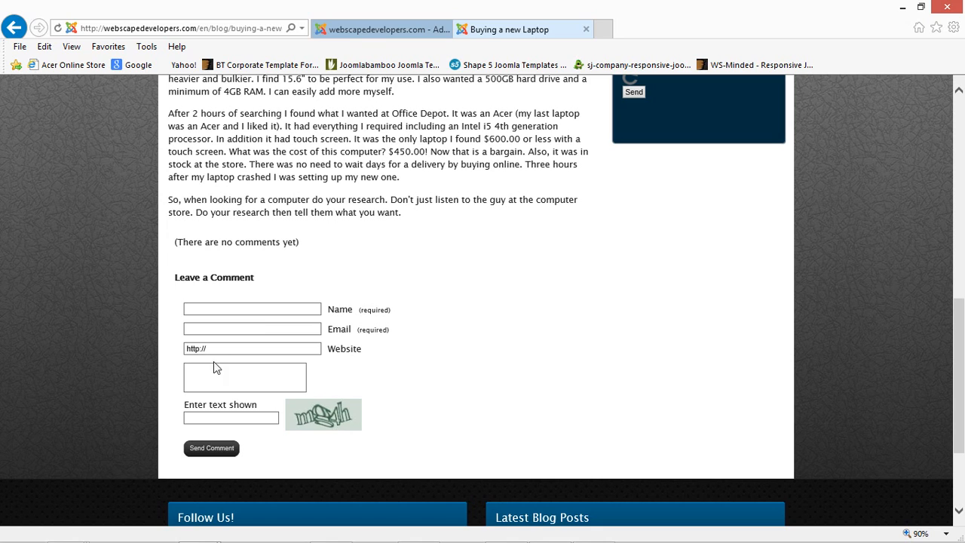
click(259, 419)
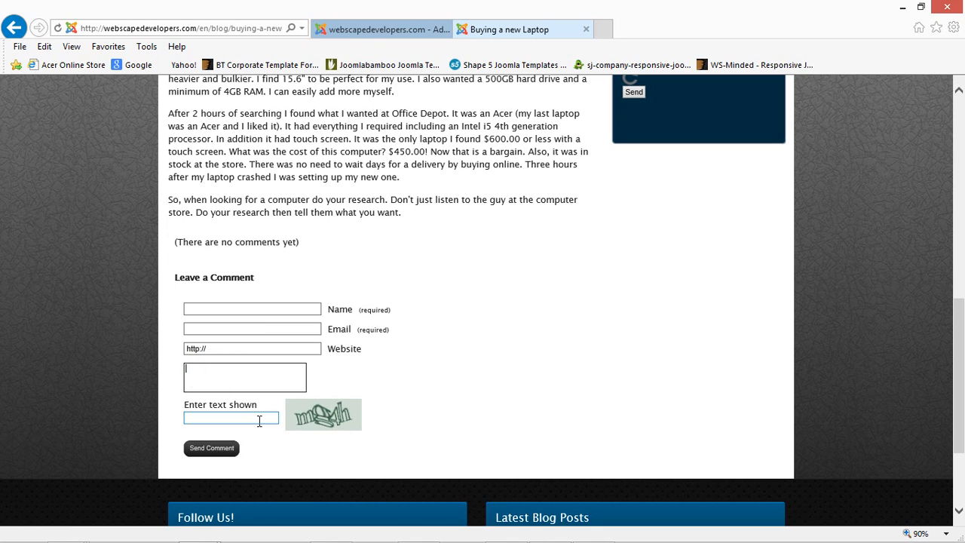